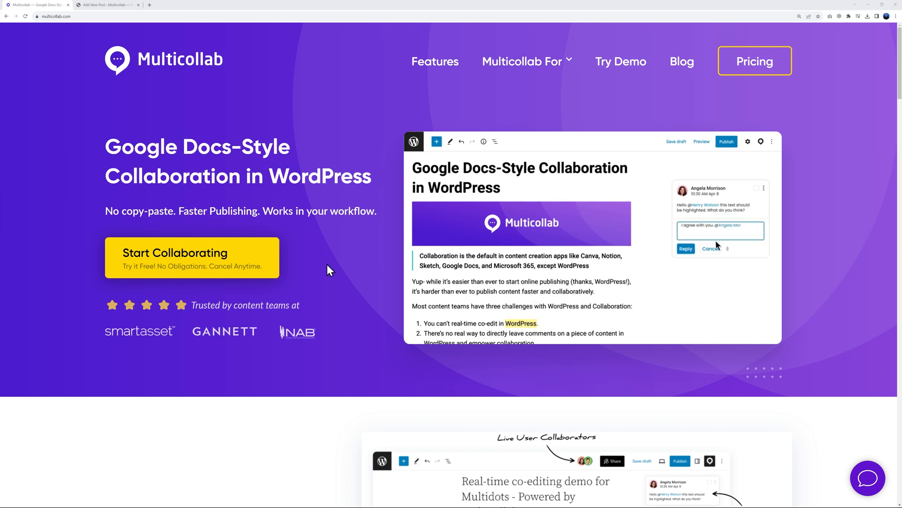
Scroll down the multicollab.com product page to look it over
scroll(320, 282, down, 5)
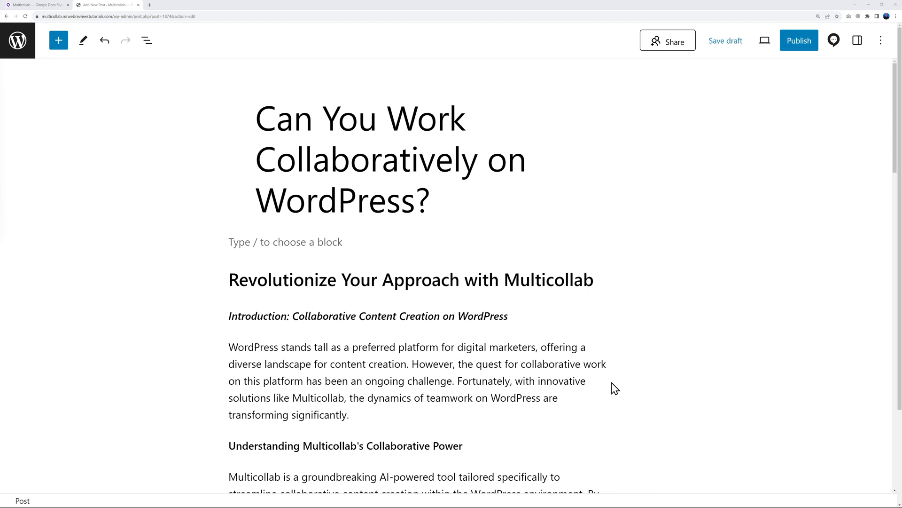
Scroll to the intro paragraph and highlight 'with innovative solutions like Multicollab'
scroll(611, 357, down, 2)
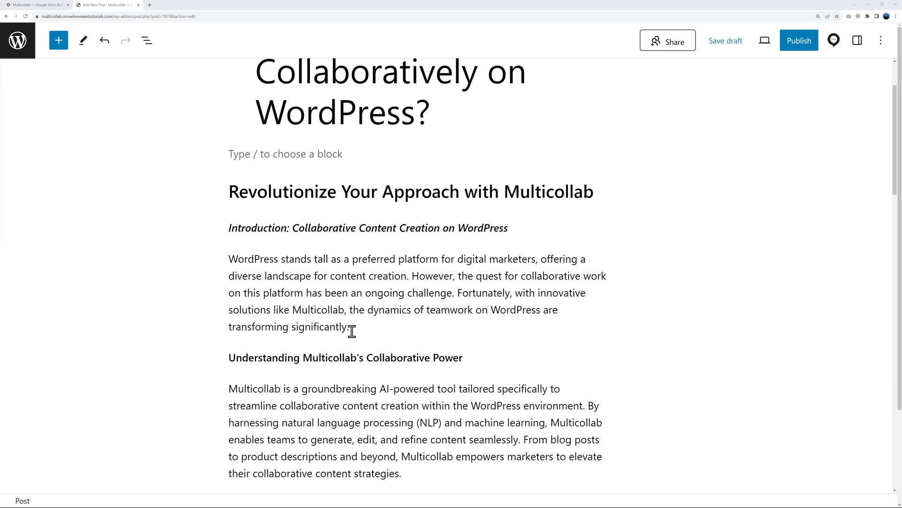
drag(516, 292, 346, 309)
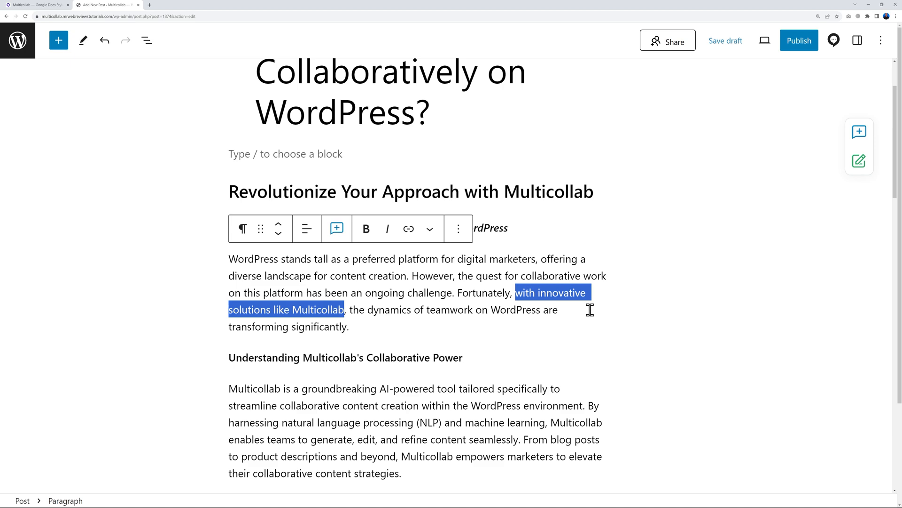
Comment on the highlighted phrase asking to rephrase it, since it implies other solutions exist
click(336, 230)
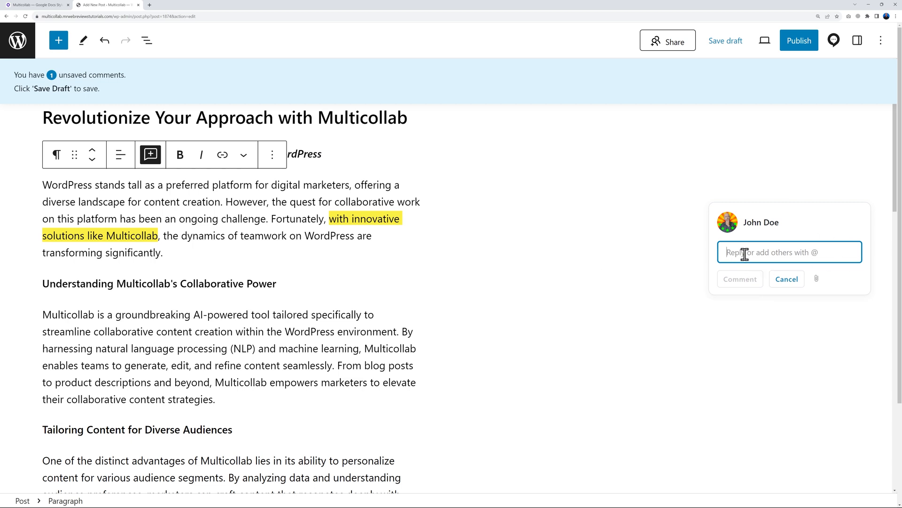
text(Could re rephrase this differently, to me it looks like there are other solutions on the market when Multicollab is actually the only one. Do you read it the same way I do?)
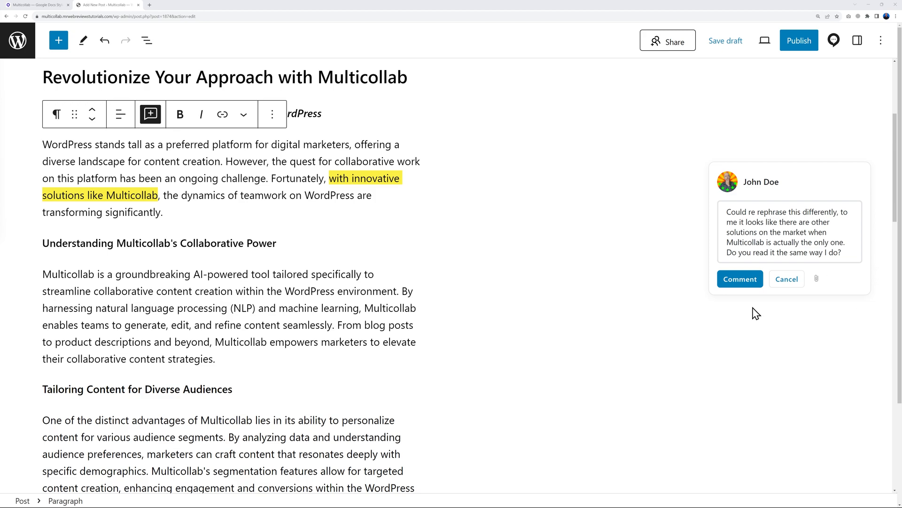
click(740, 281)
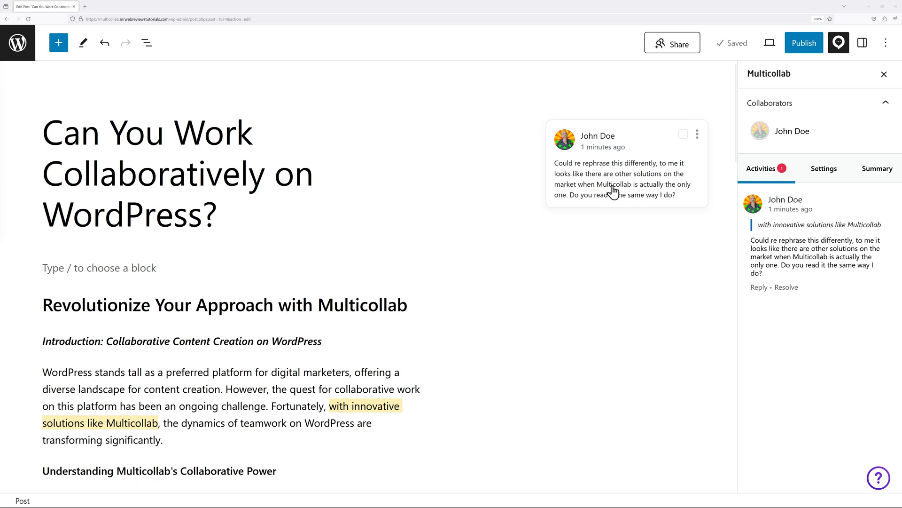
Post a pasted reply in the comment thread agreeing with the rephrasing request
click(594, 196)
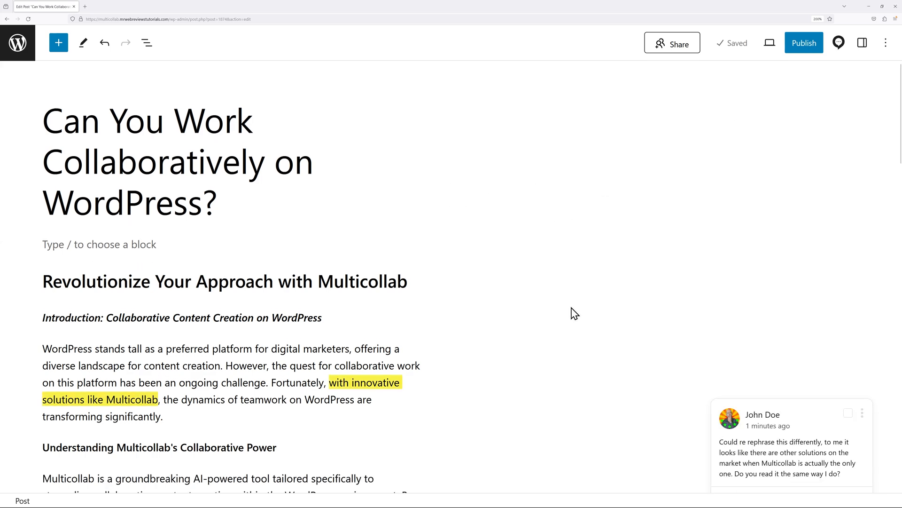
scroll(541, 313, down, 2)
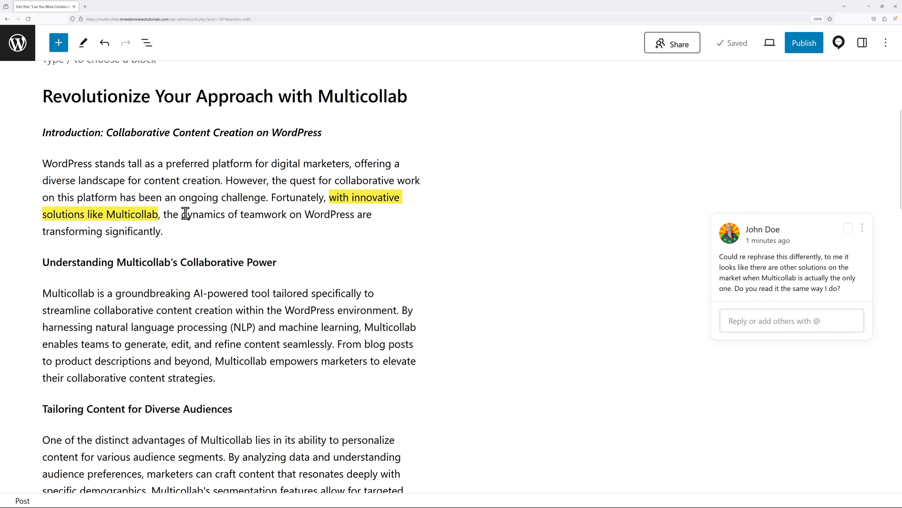
click(750, 322)
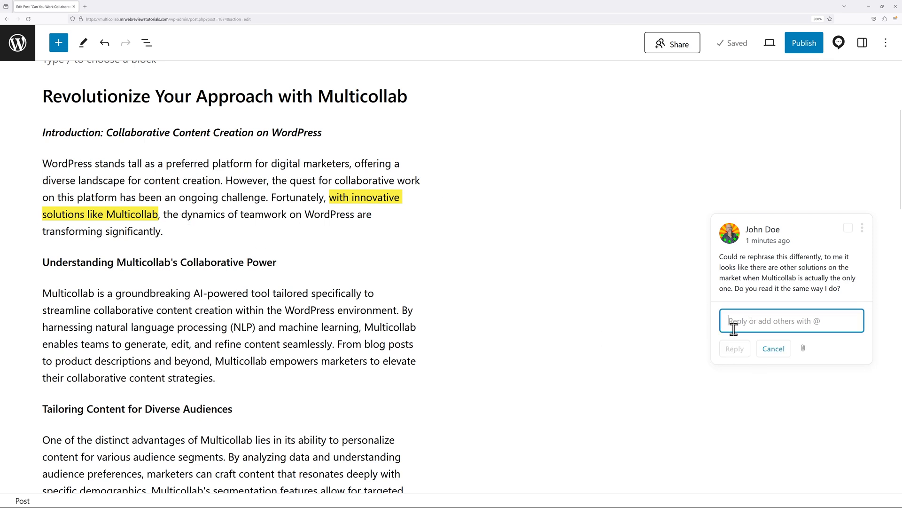
text(Yes, I think that you're right... Let me try something else here.)
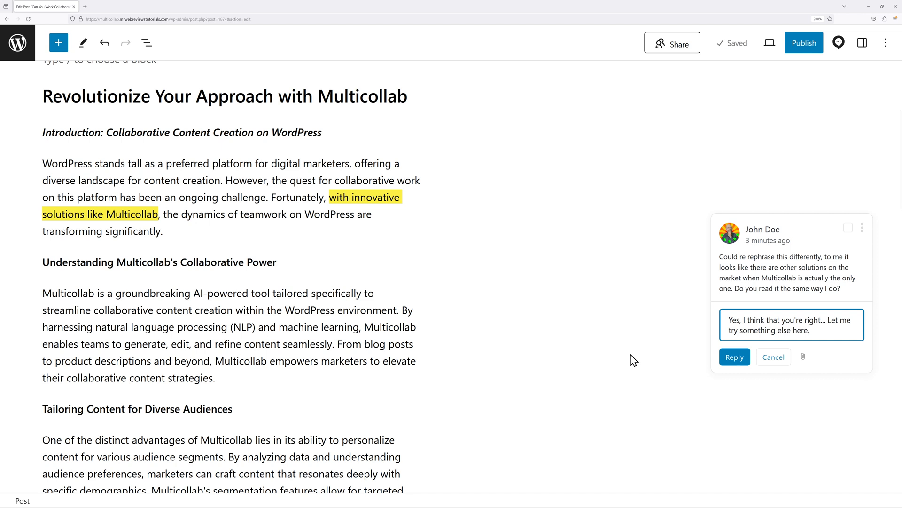
click(734, 357)
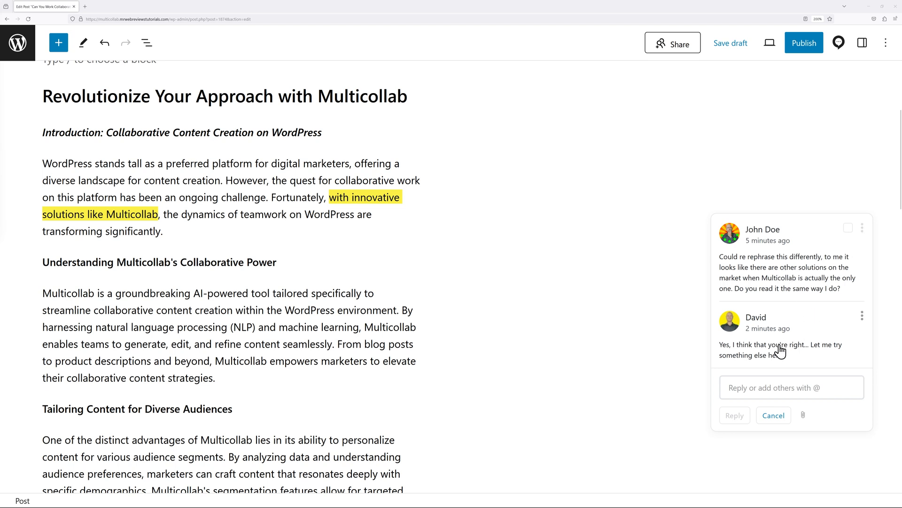
click(778, 389)
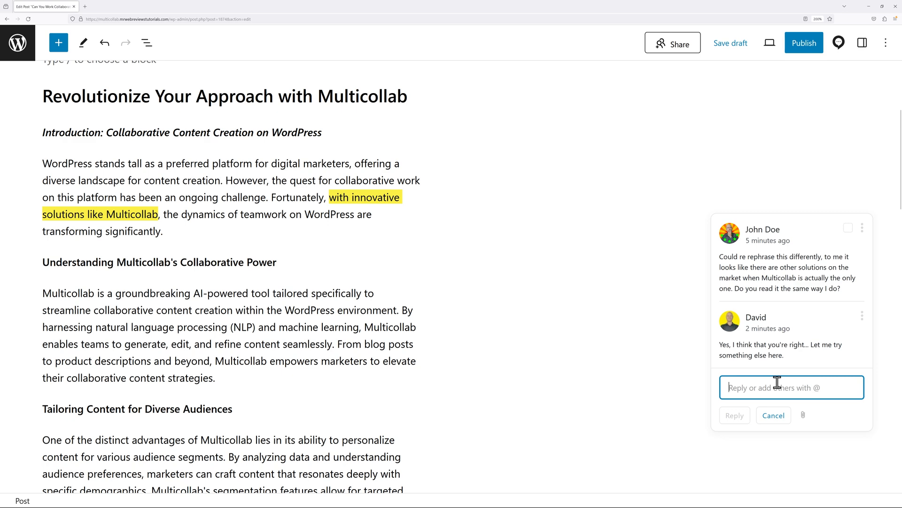
text(@)
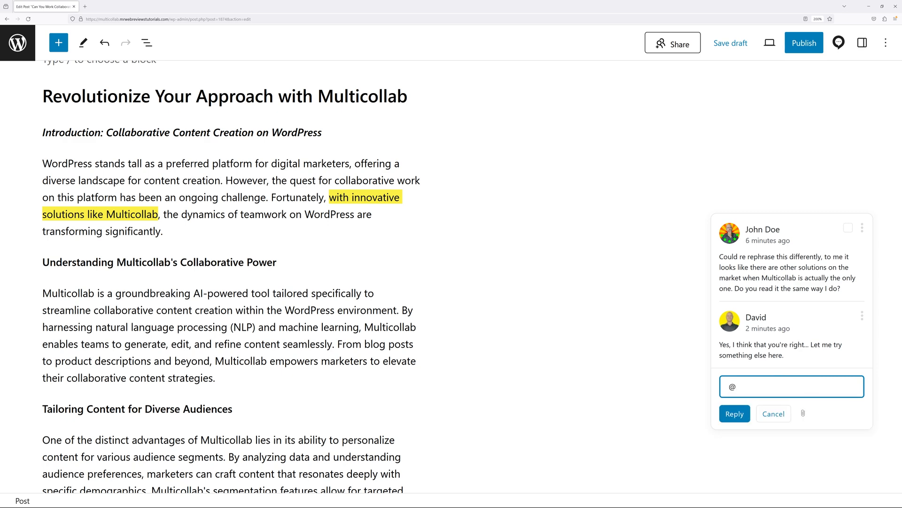
scroll(810, 436, down, 5)
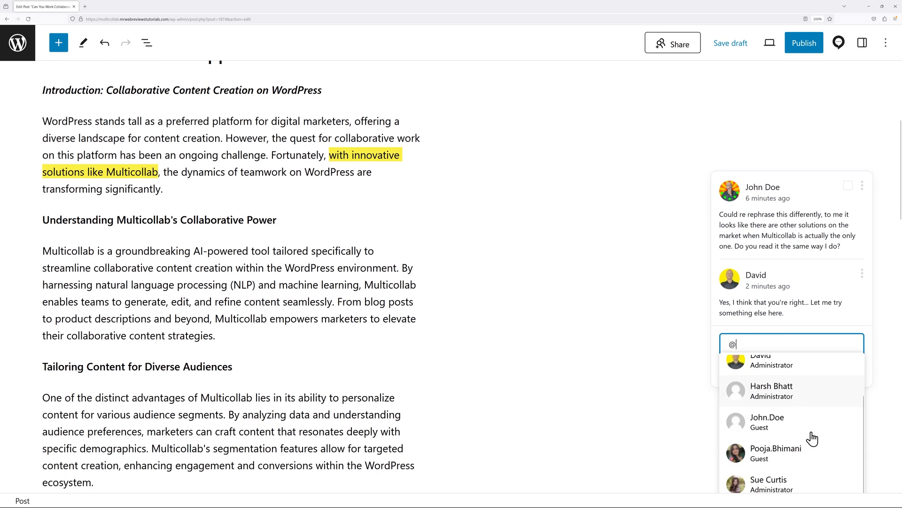
scroll(813, 432, down, 1)
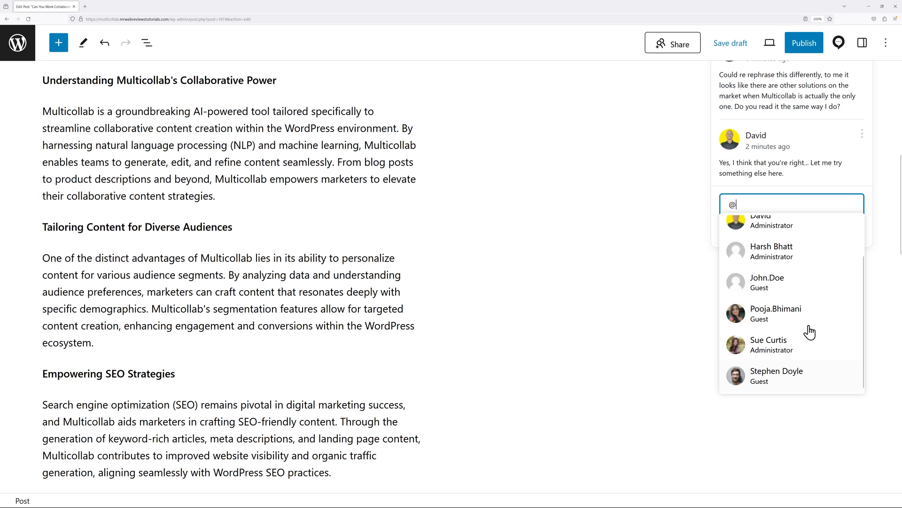
click(779, 356)
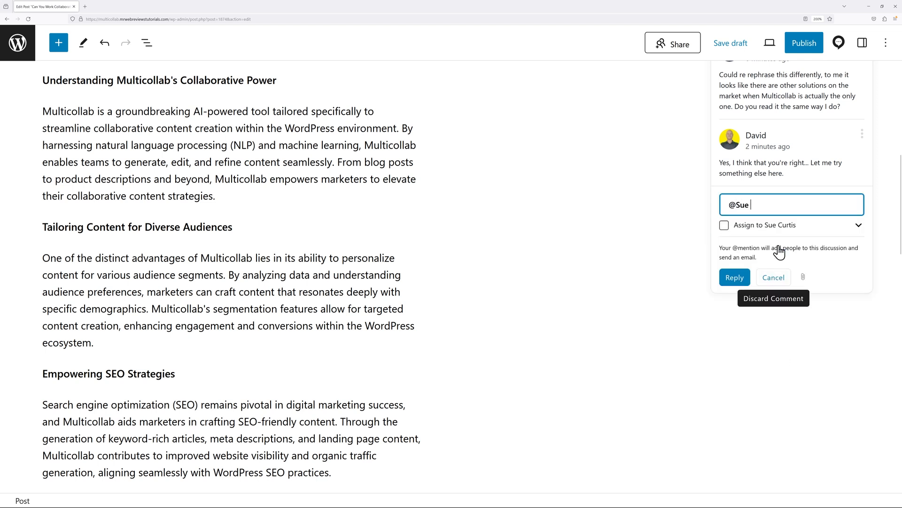
scroll(724, 414, up, 1)
scroll(725, 414, up, 3)
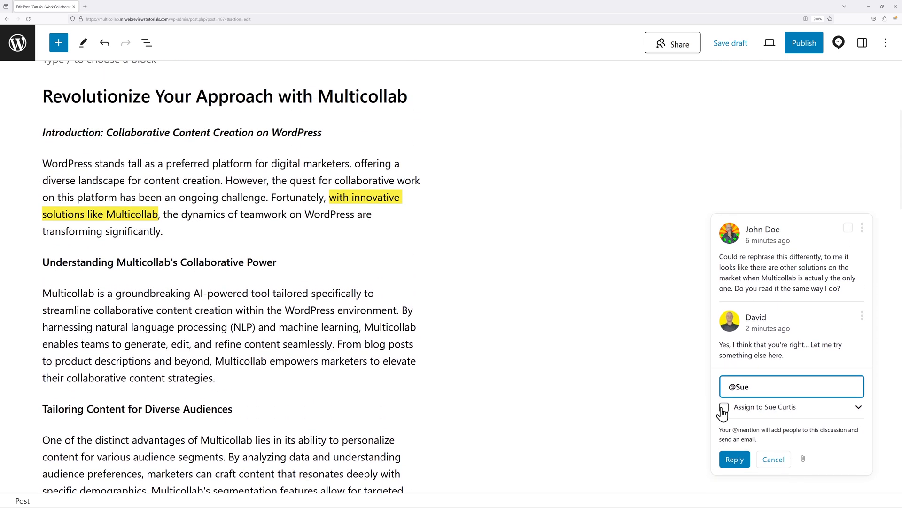
text(Hey Sue, how would you rephrase this?)
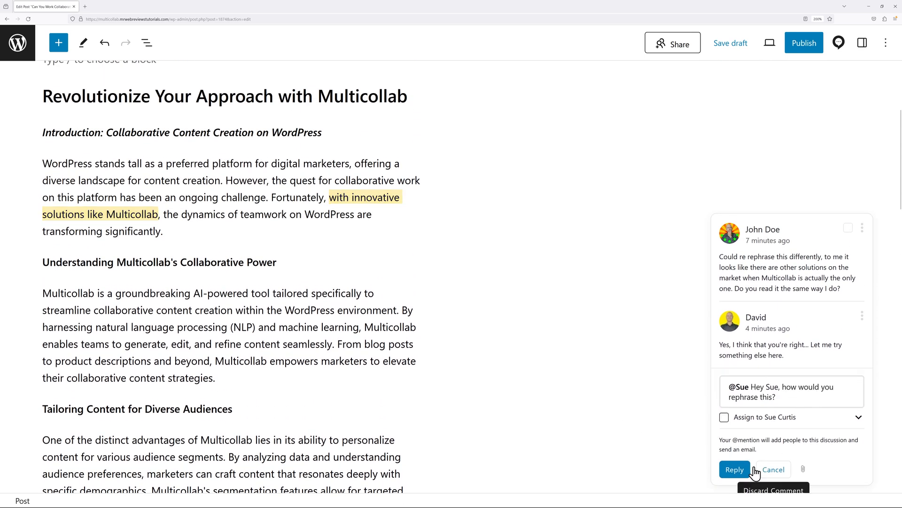
click(735, 469)
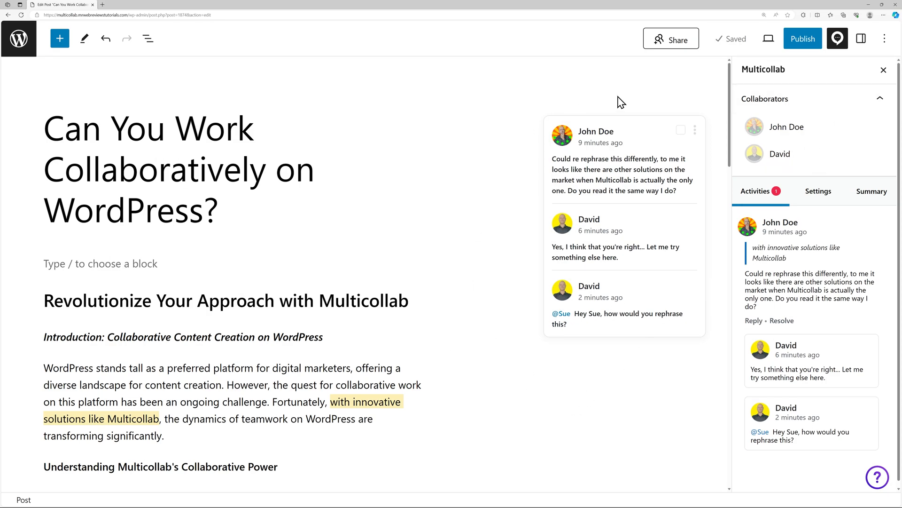
Reply in the thread with the suggested 'As the only solution of its kind' rewording
click(639, 321)
scroll(629, 362, down, 4)
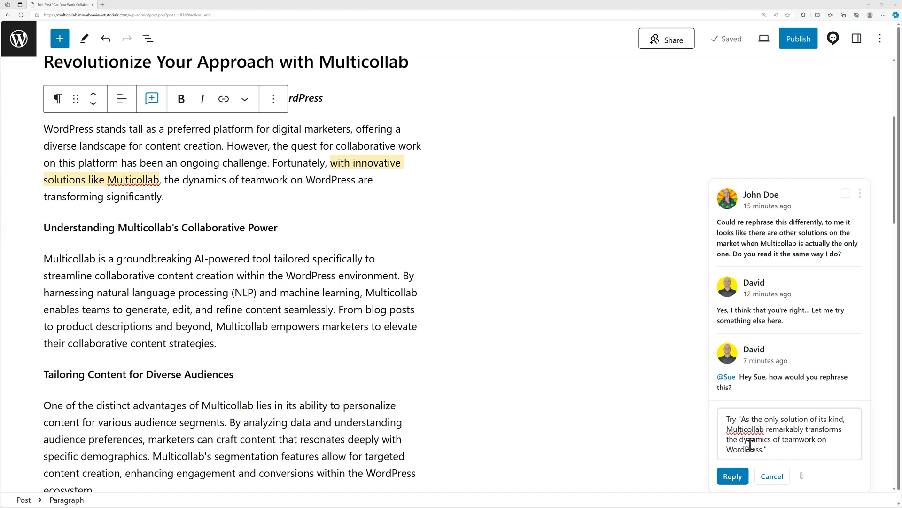
click(742, 481)
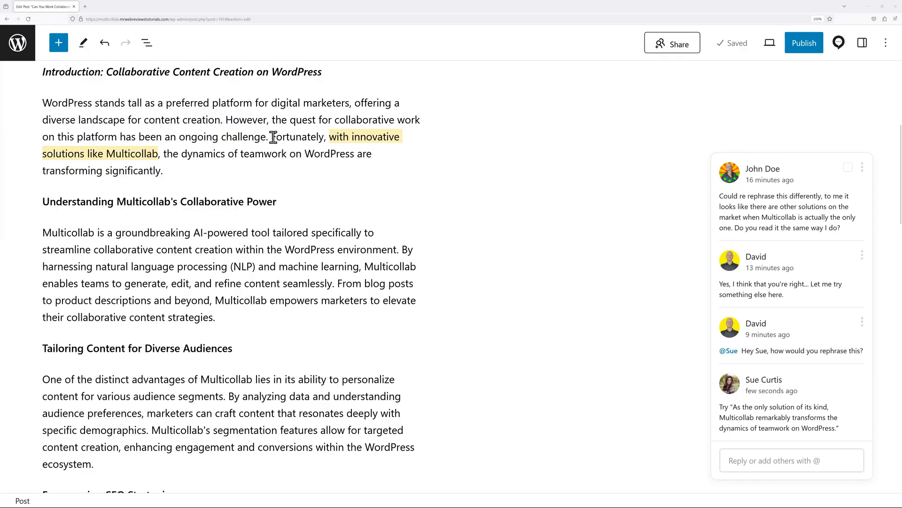
Paste the suggested wording over the sentence starting 'Fortunately', then resolve the thread
drag(272, 137, 183, 174)
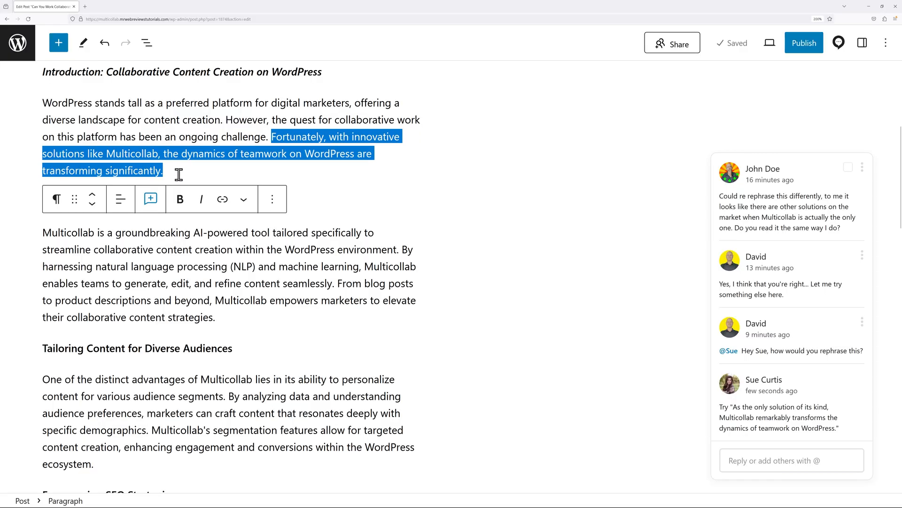
text(As the only solution of its kind, Multicollab remarkably transforms the dynamics of teamwork on WordPress)
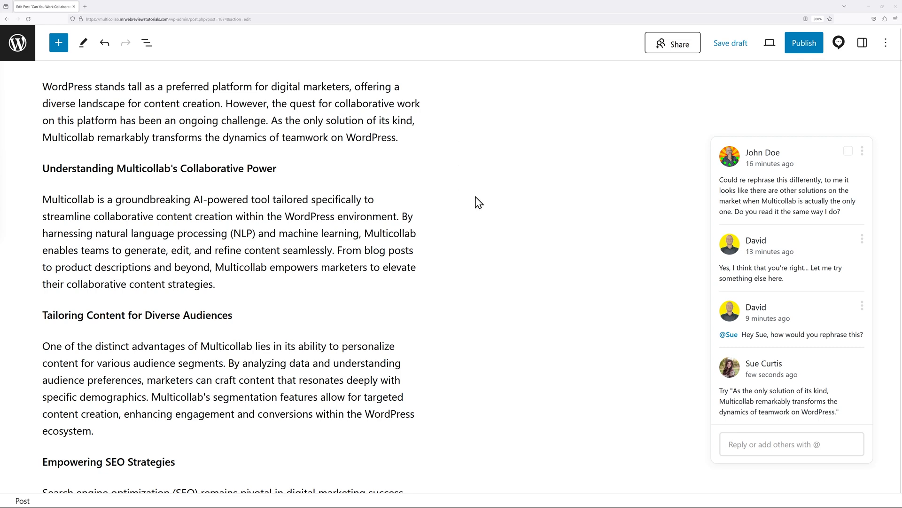
click(848, 150)
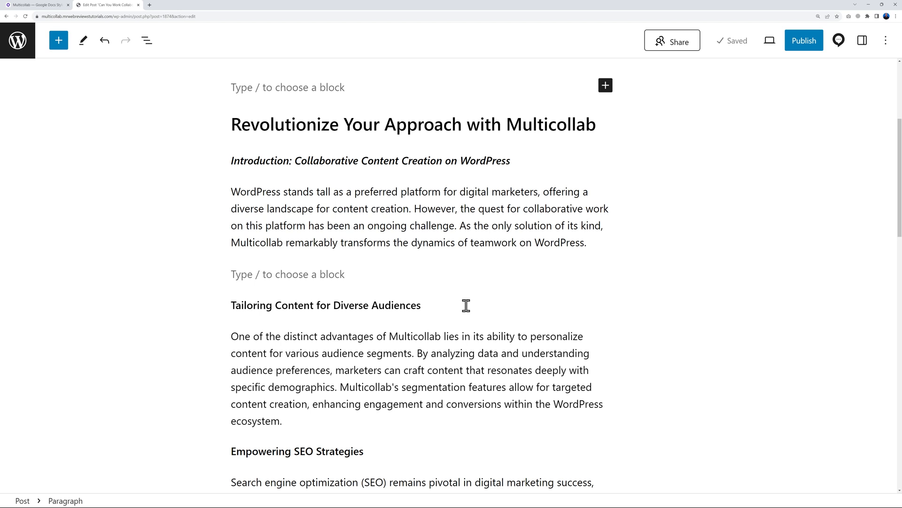
Switch on Suggest Edits in the Settings tab of the Multicollab sidebar
click(840, 41)
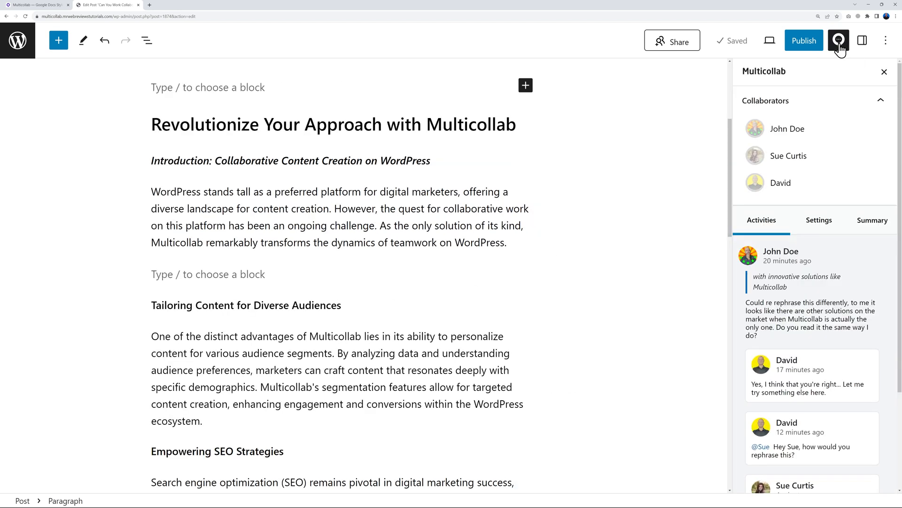
click(821, 224)
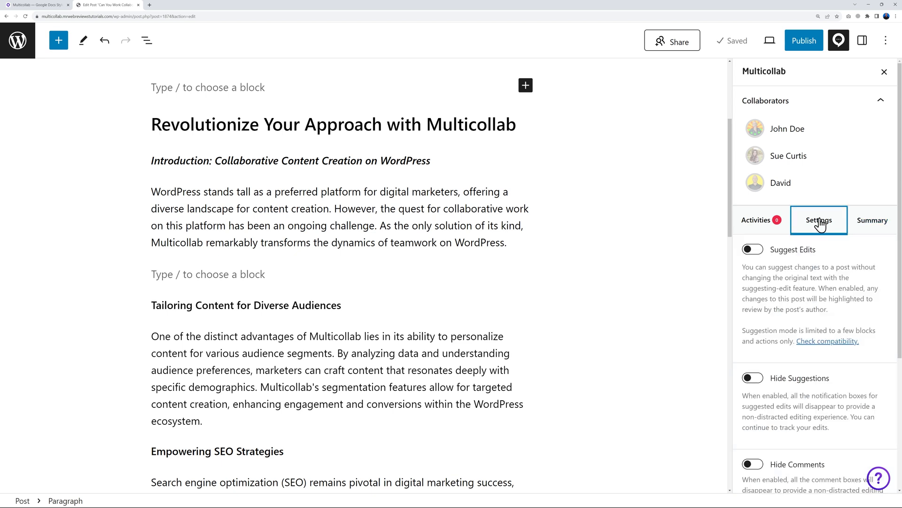
click(754, 250)
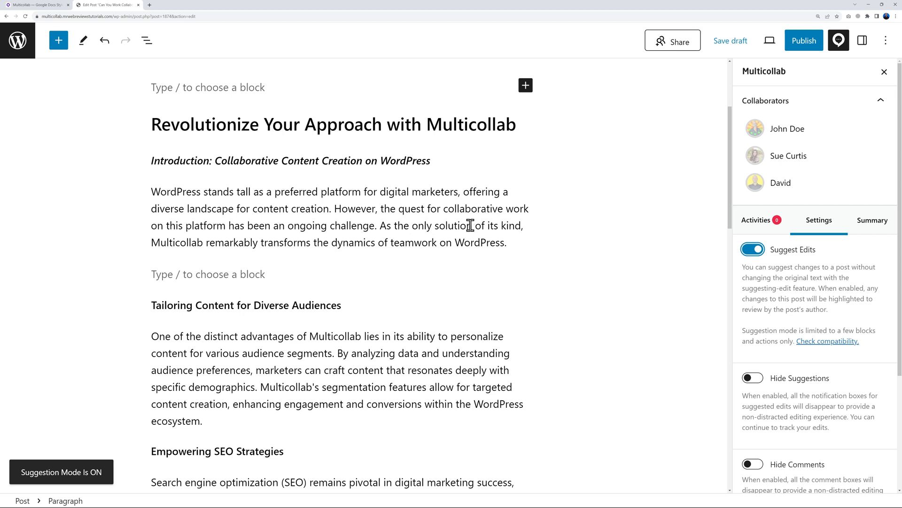
Suggest bold and italic formatting on 'only solution', then resolve that suggestion
drag(413, 226, 445, 226)
drag(466, 226, 472, 226)
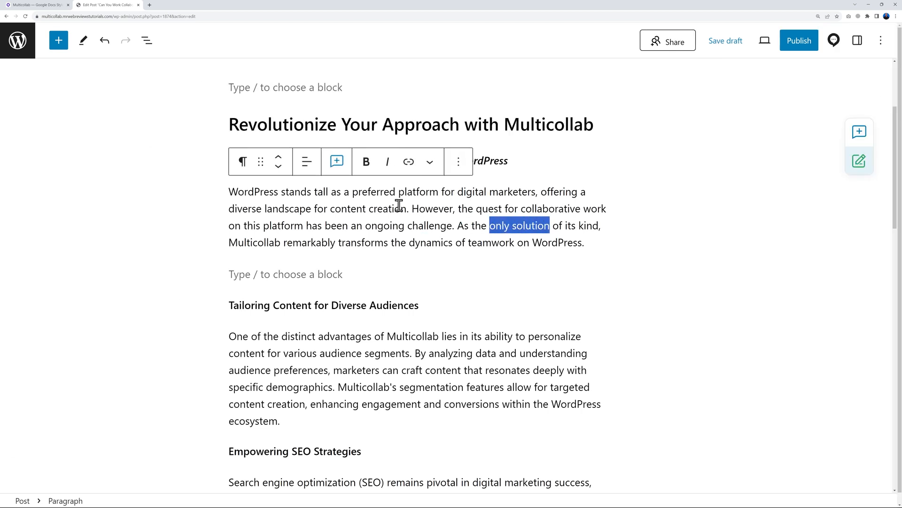
click(367, 163)
click(200, 165)
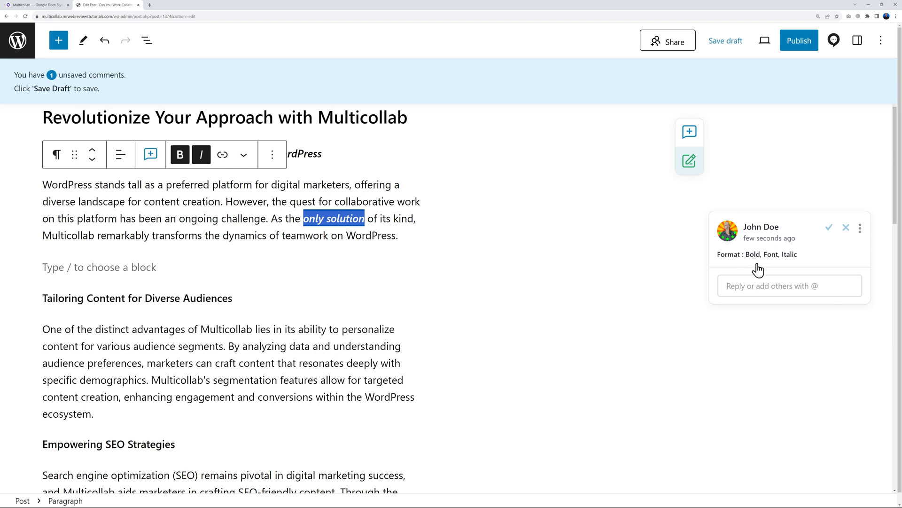
click(846, 229)
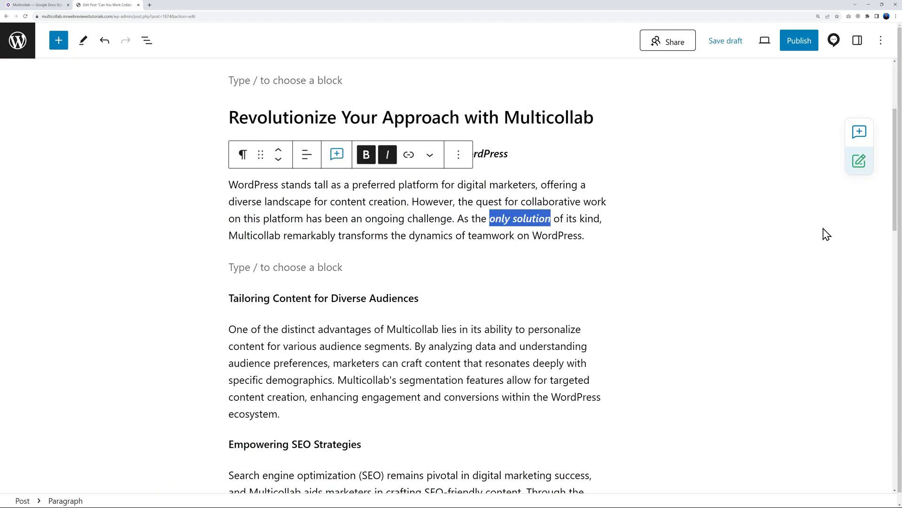
click(653, 228)
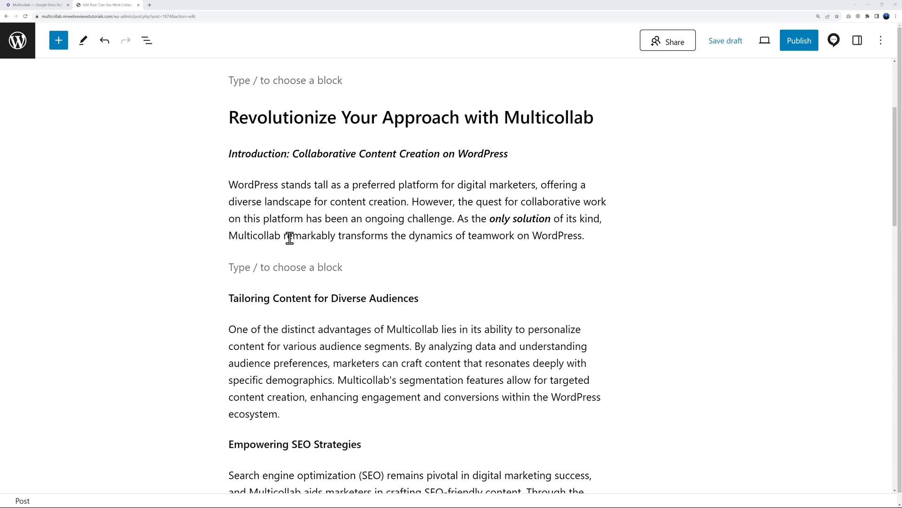
drag(283, 236, 335, 236)
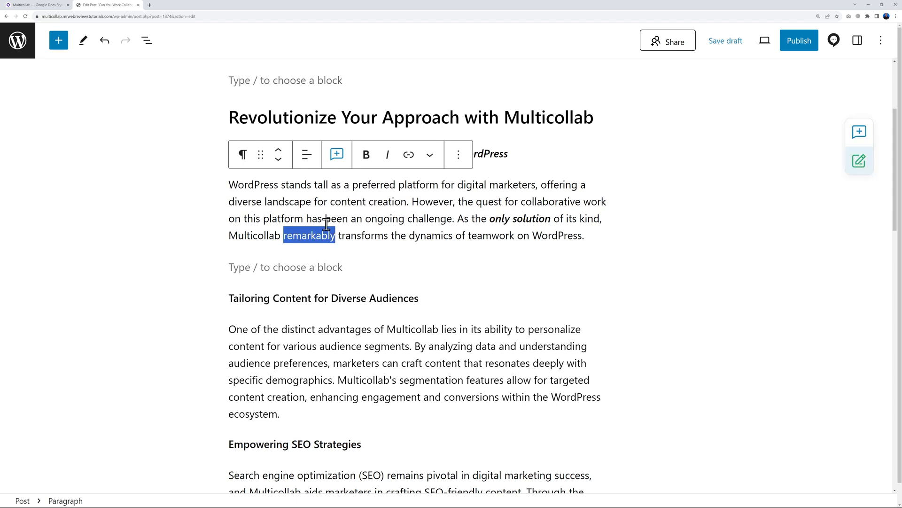
key(BackSpace)
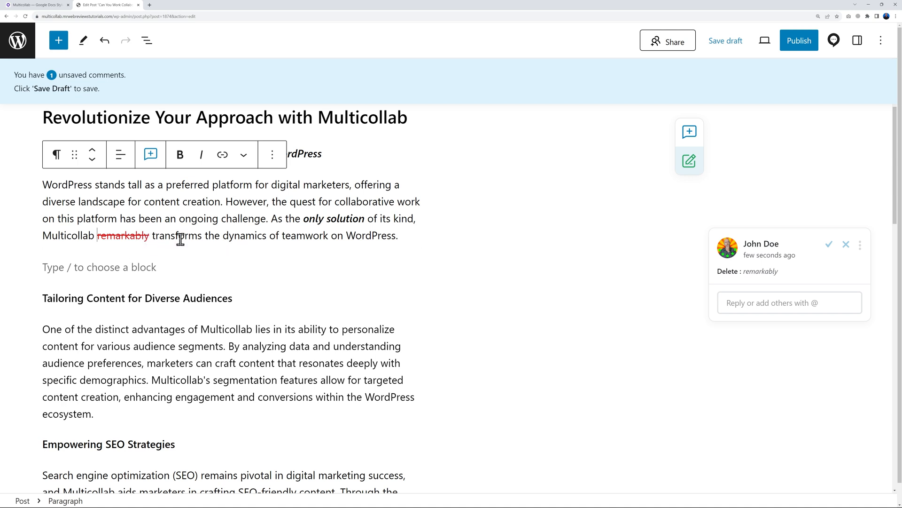
text(uniquely)
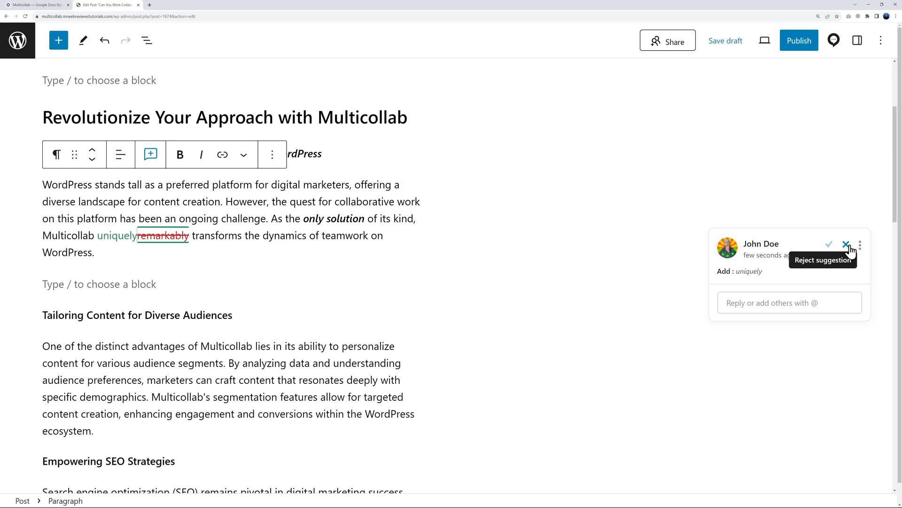
click(847, 245)
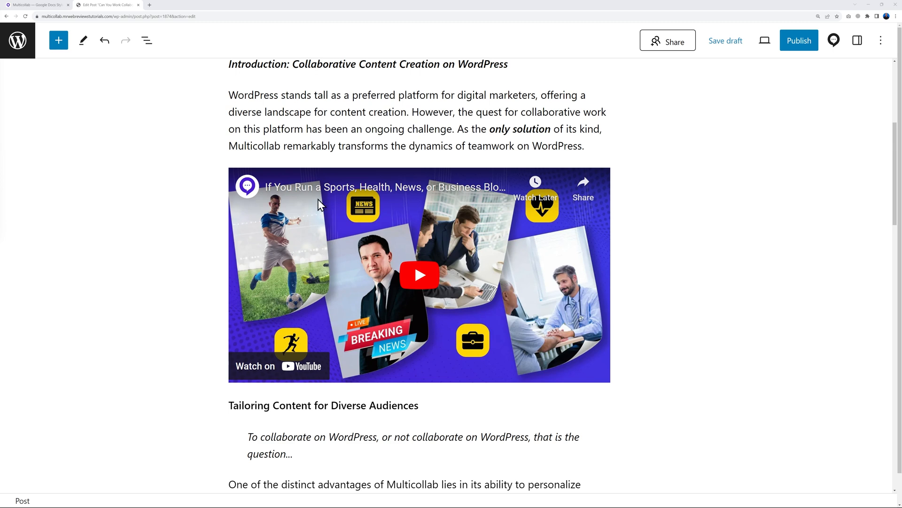
Comment 'Is that the right video related to this topic?' on the YouTube video block
click(236, 244)
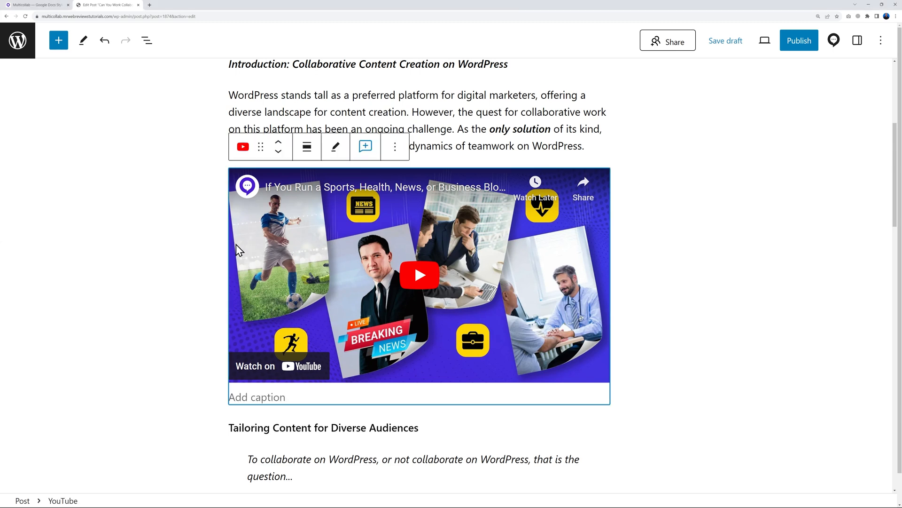
click(366, 148)
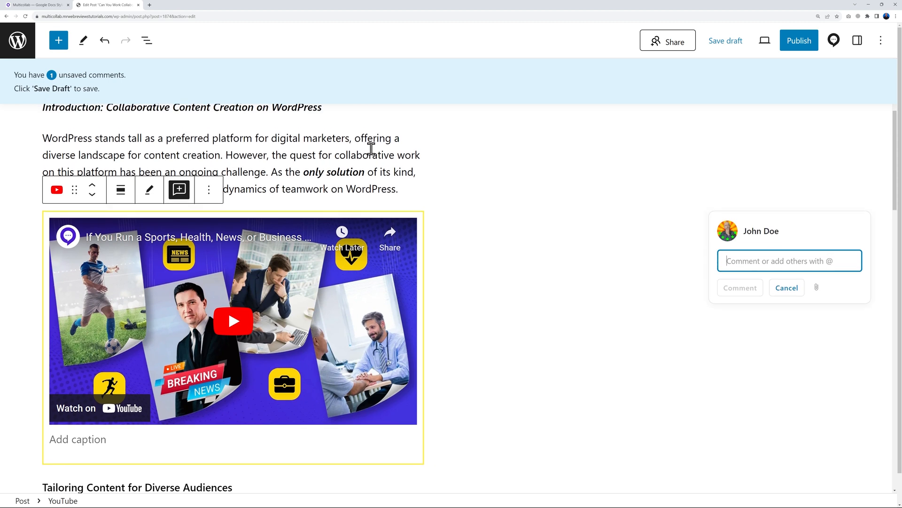
text(Is that the right video related to this topic?)
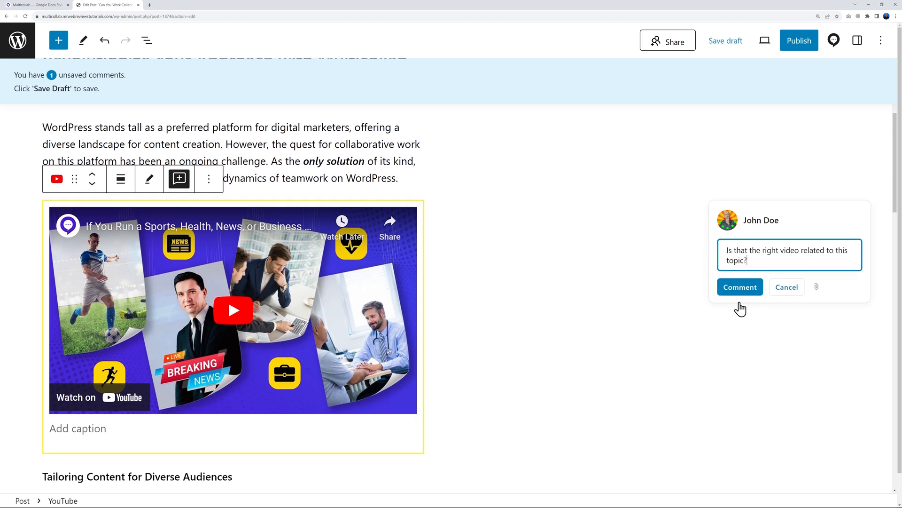
click(740, 288)
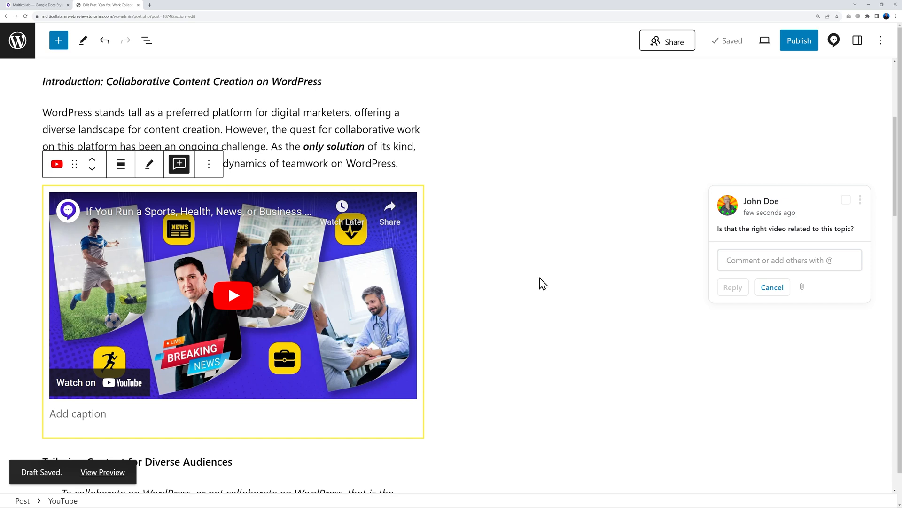
scroll(564, 285, down, 5)
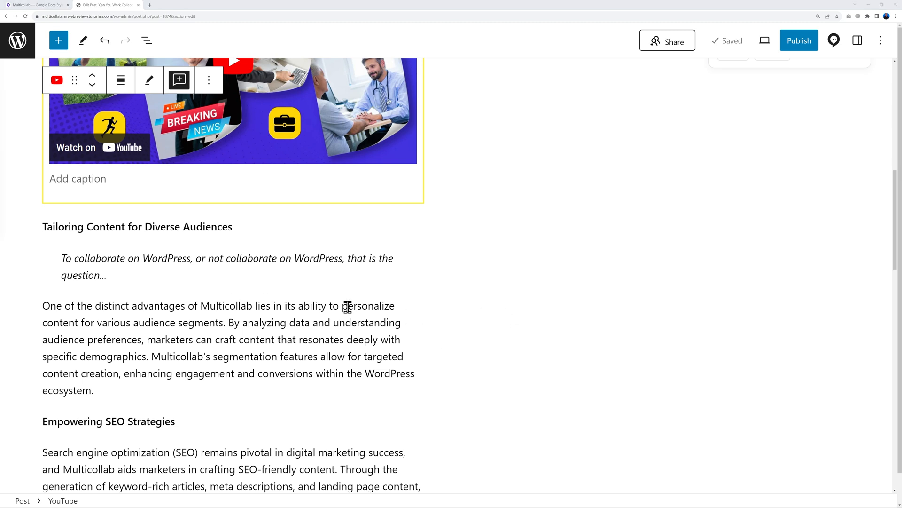
Comment 'Can you add the source please.' on the quote block
click(139, 274)
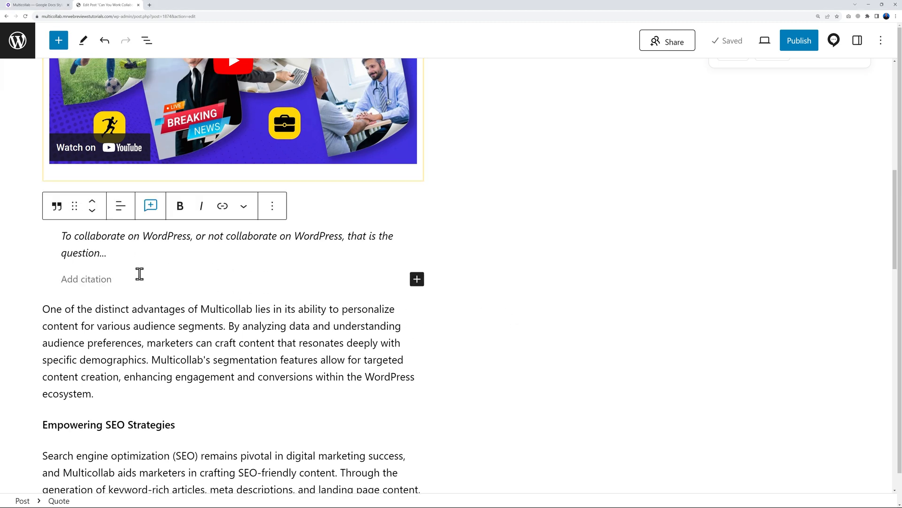
click(150, 211)
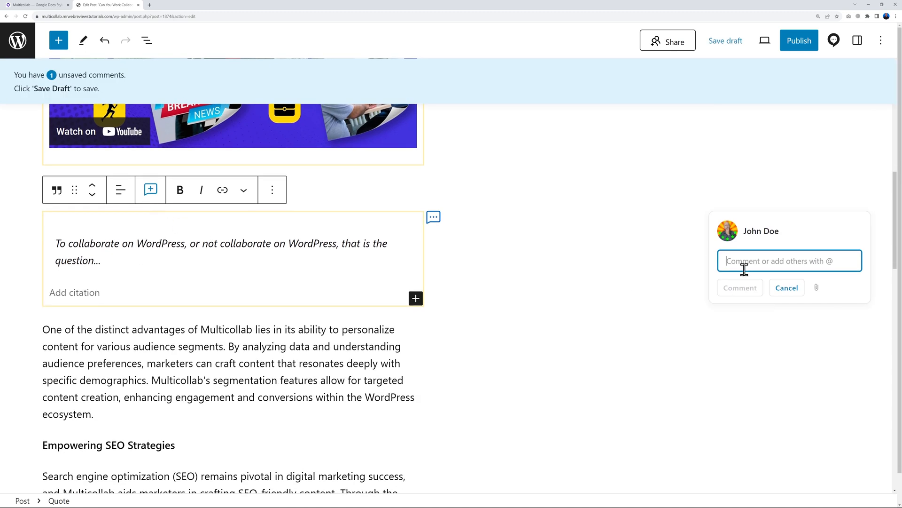
text(Can you add the source please.)
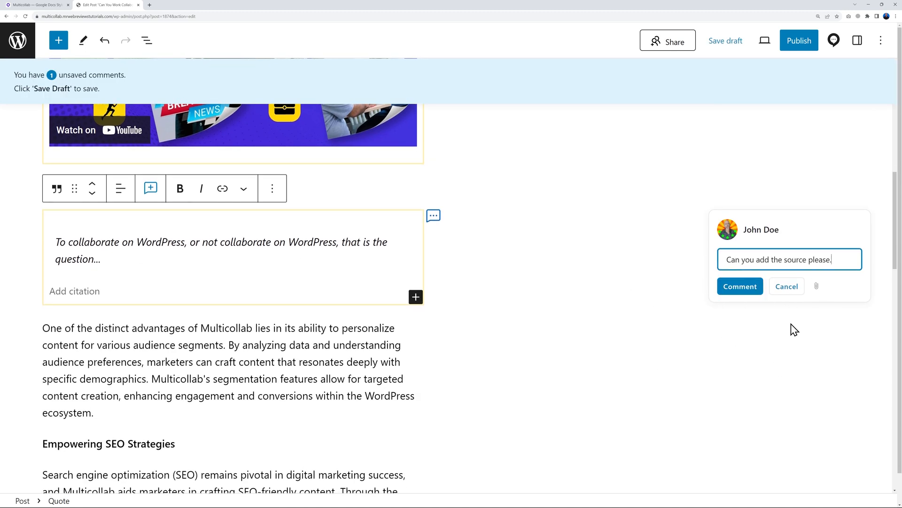
click(740, 286)
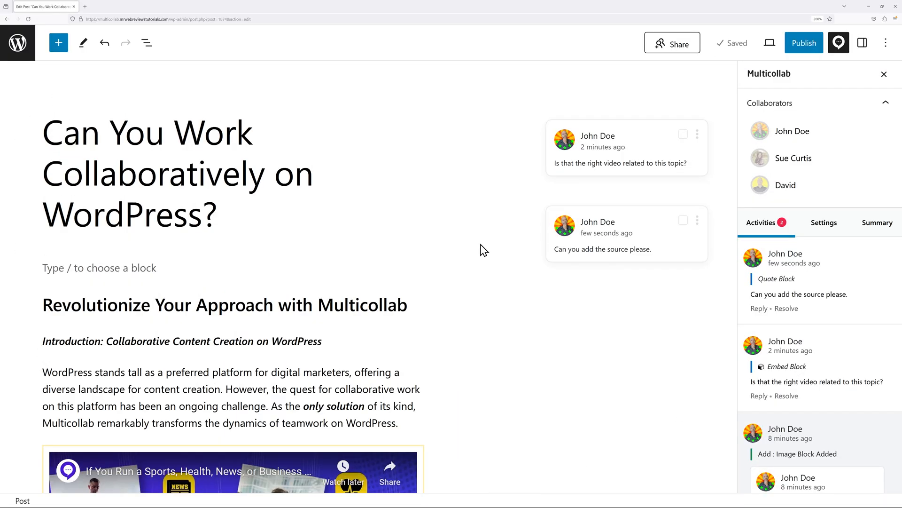
Reply 'Yes it is' to the video question and resolve that thread
click(586, 171)
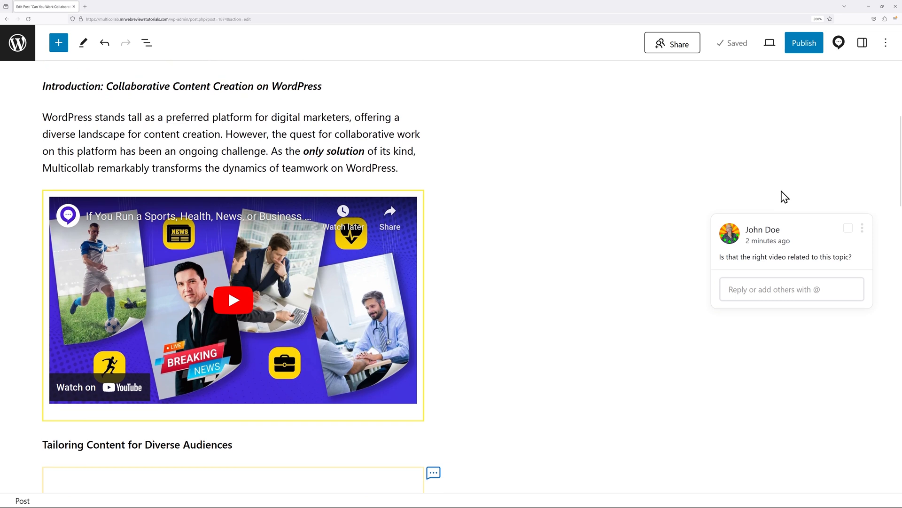
click(746, 285)
text(Yes it is)
click(735, 316)
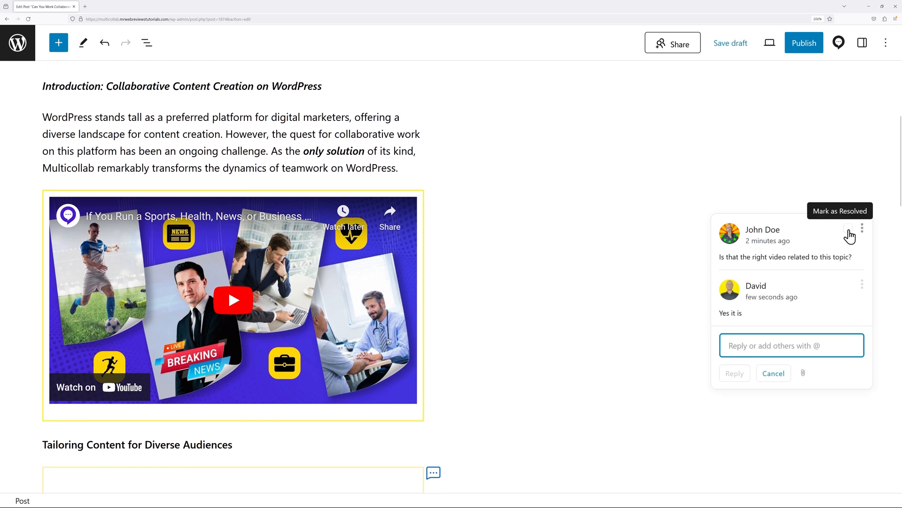
click(847, 228)
click(773, 250)
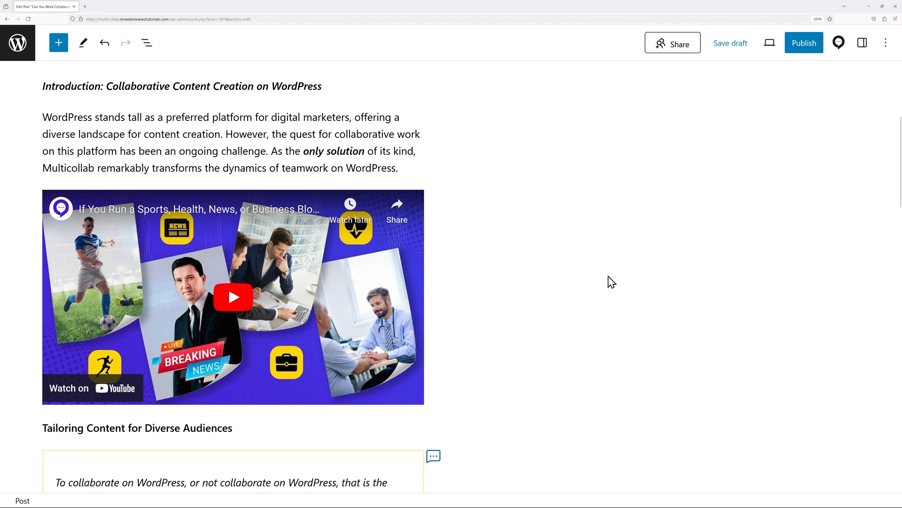
Add the author's name as the quote's citation and resolve the source request
click(765, 171)
scroll(758, 210, down, 2)
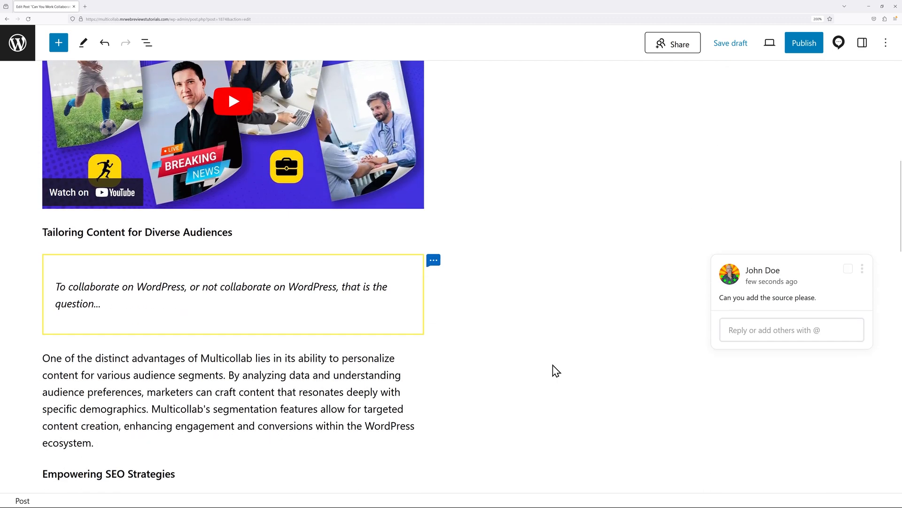
click(112, 266)
click(101, 296)
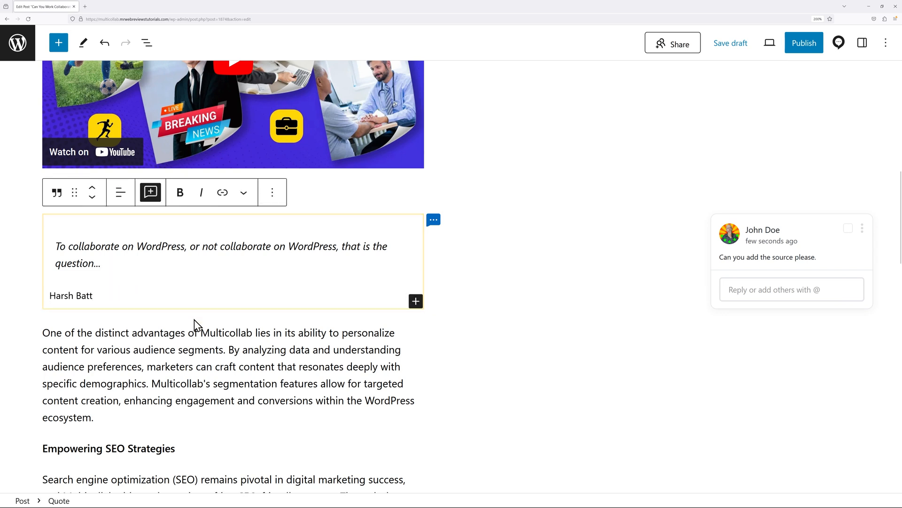
click(507, 323)
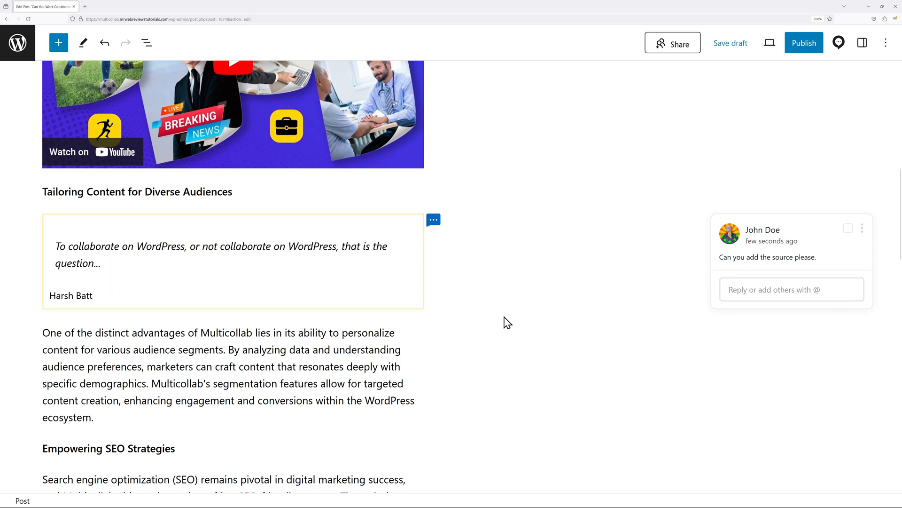
click(848, 228)
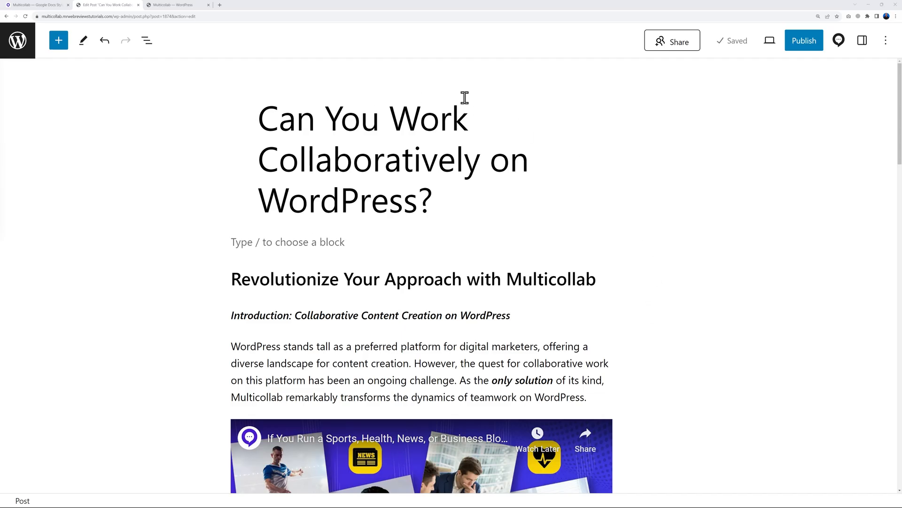
Check the Multicollab summary (3 comments all resolved, 4 suggestions, none open), then move to the dashboard
click(839, 43)
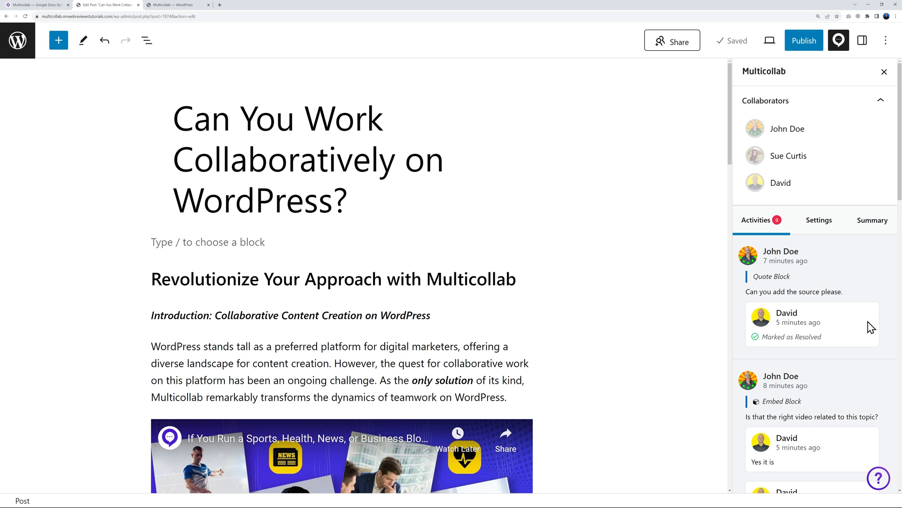
scroll(867, 341, down, 7)
scroll(867, 341, up, 7)
click(875, 223)
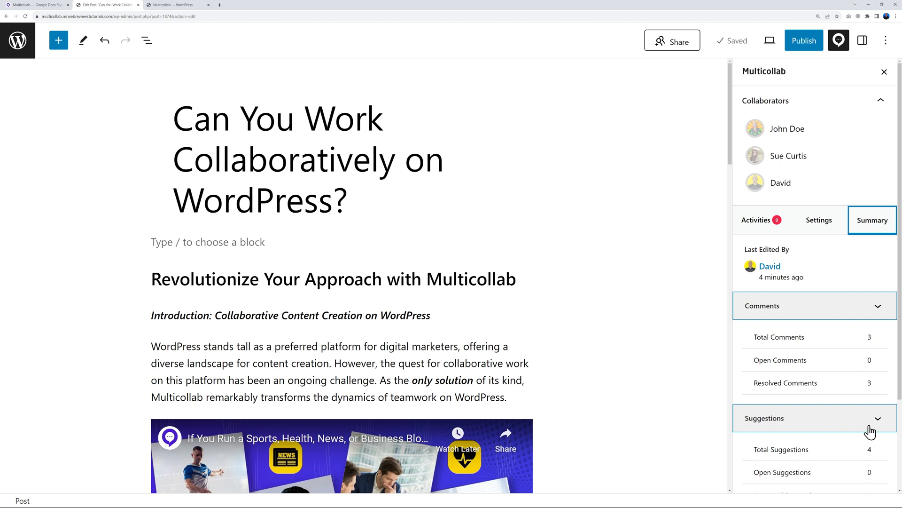
key(ctrl+Tab)
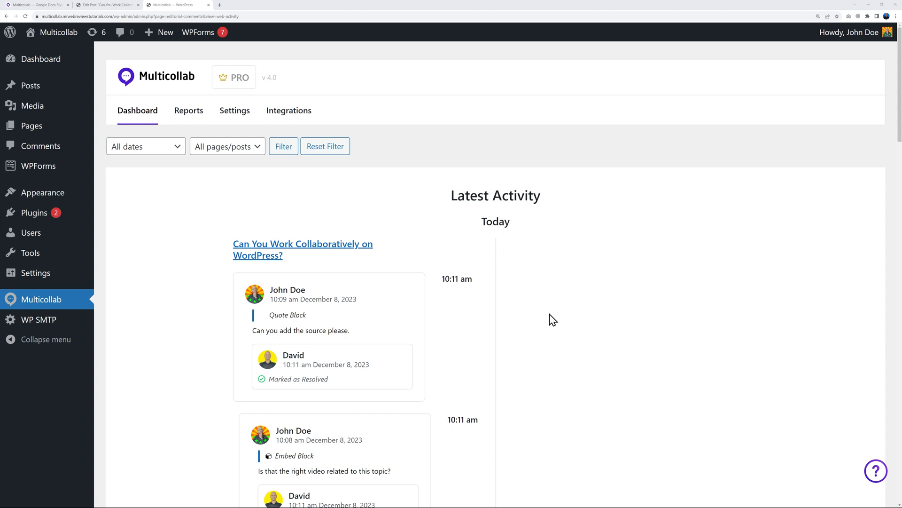
Look through the Multicollab Reports table of open and resolved comments per post
scroll(554, 321, down, 8)
scroll(558, 322, down, 4)
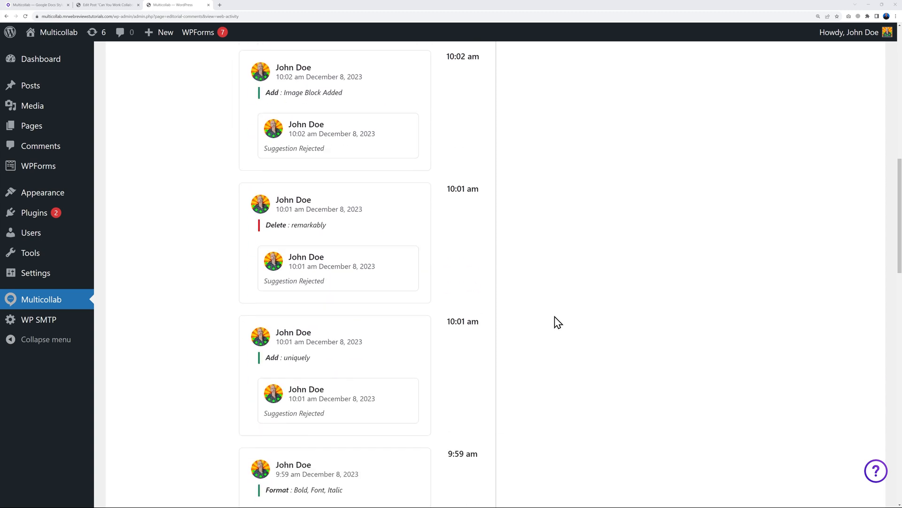
scroll(558, 322, up, 12)
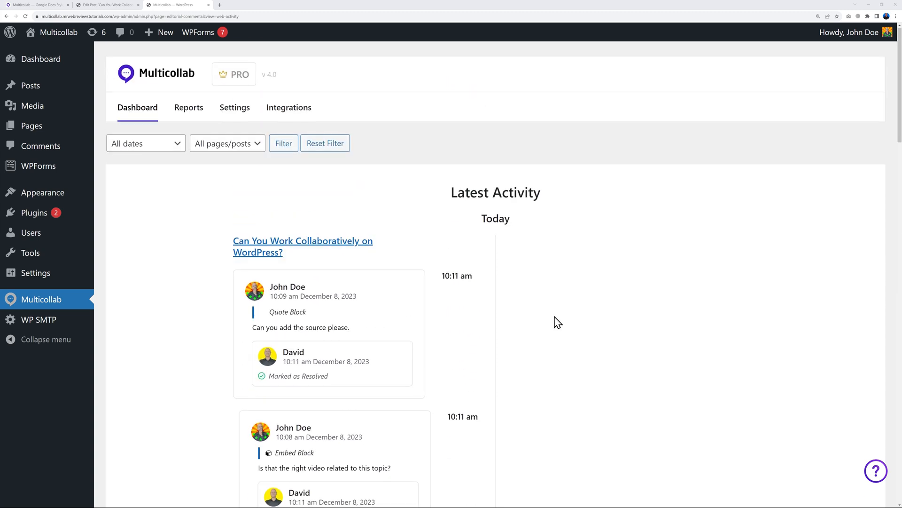
click(196, 122)
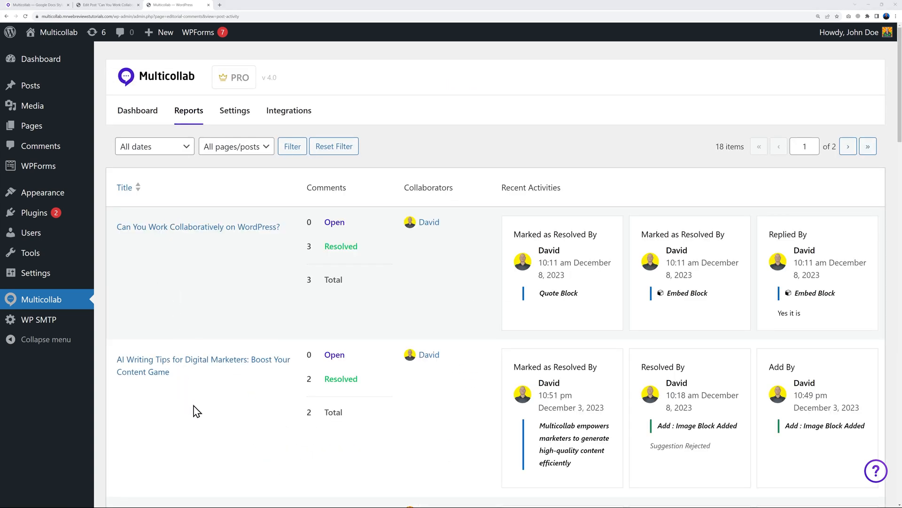
scroll(195, 409, down, 4)
scroll(230, 393, down, 5)
scroll(229, 394, up, 10)
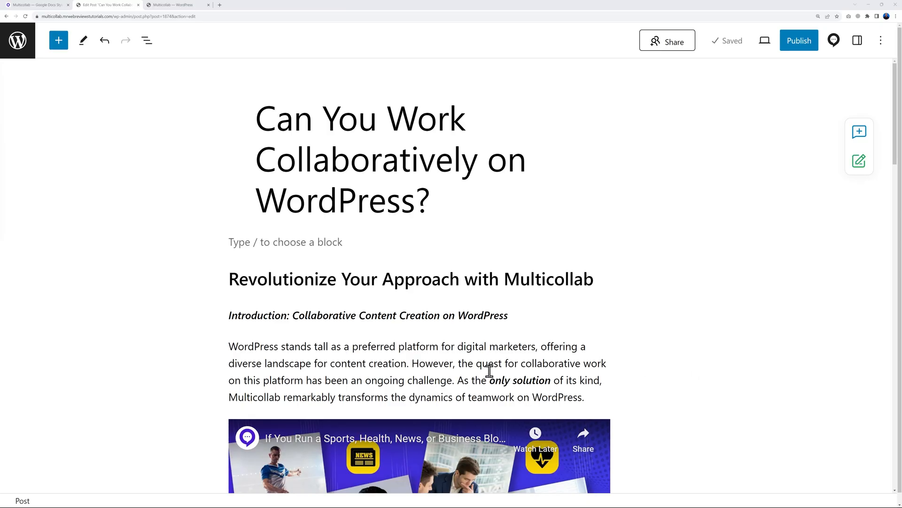
Comment 'This is how you attach a document' on the opening sentence, attaching revenue-per-sales-rep.png
drag(230, 347, 404, 367)
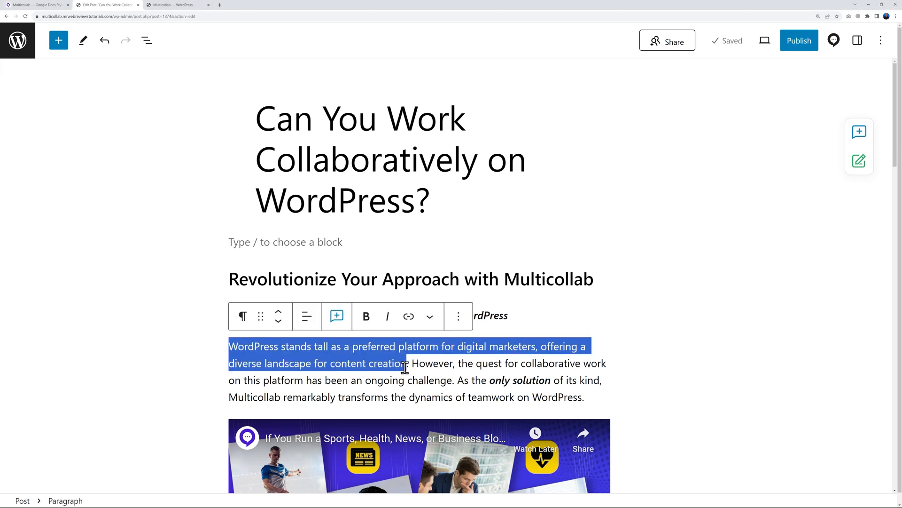
click(336, 317)
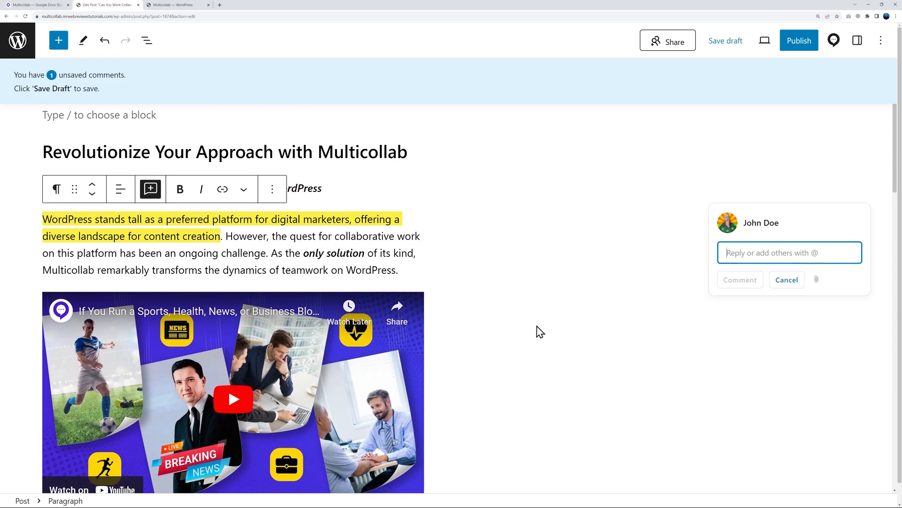
click(816, 280)
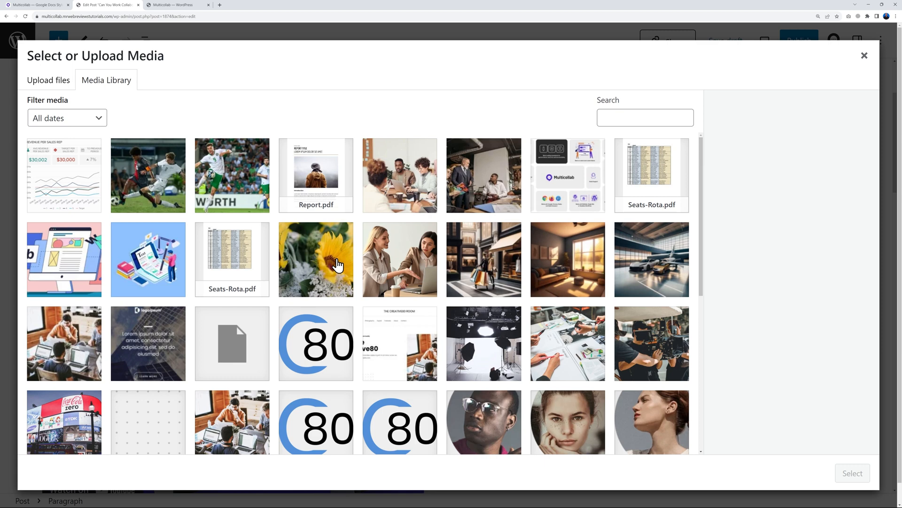
click(77, 198)
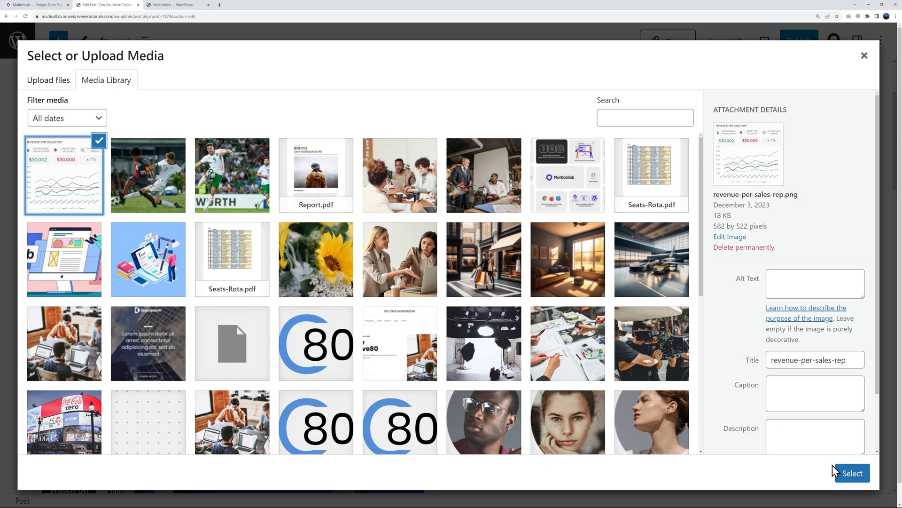
click(852, 473)
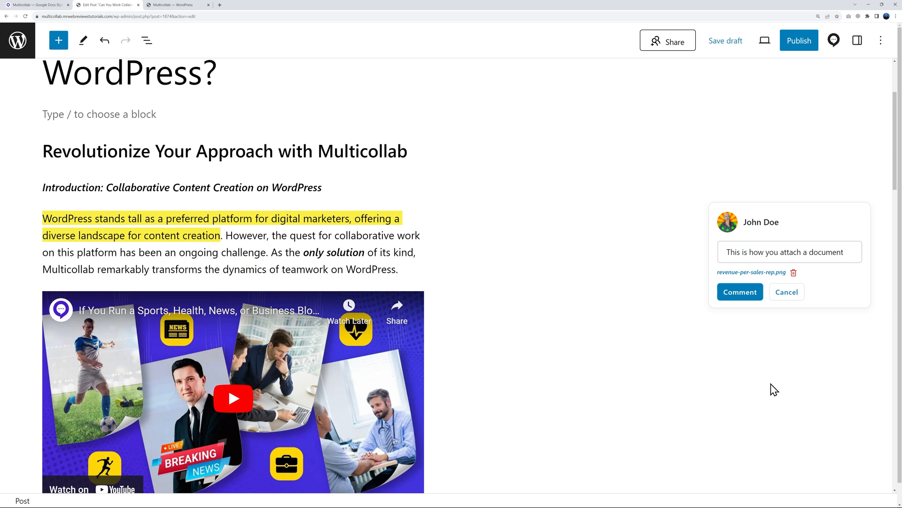
click(750, 273)
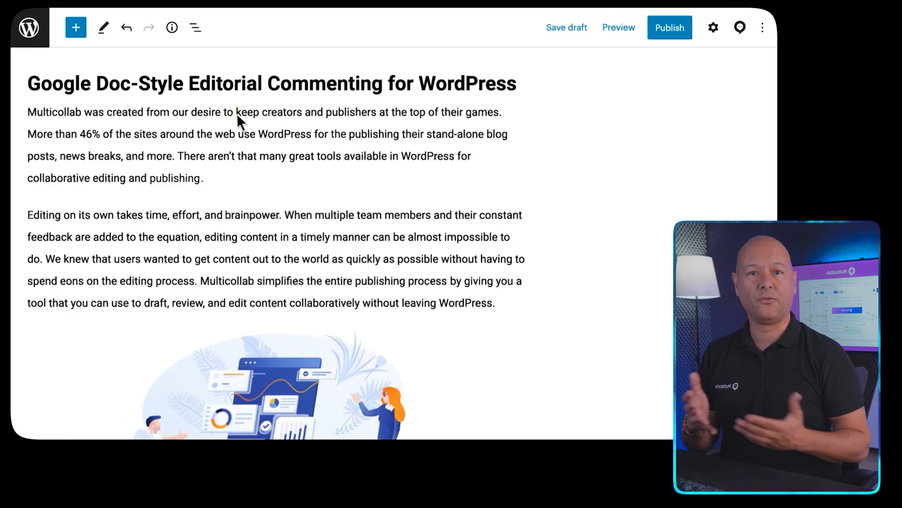
drag(237, 114, 500, 114)
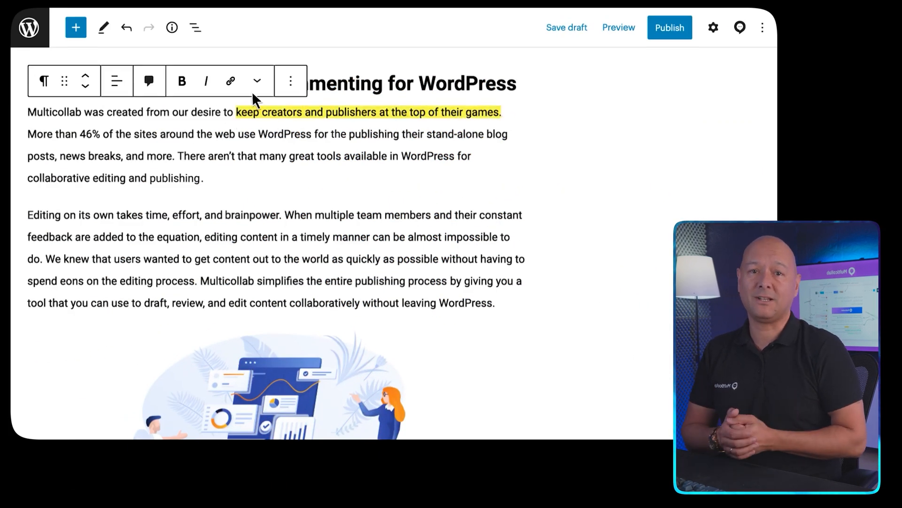
click(149, 81)
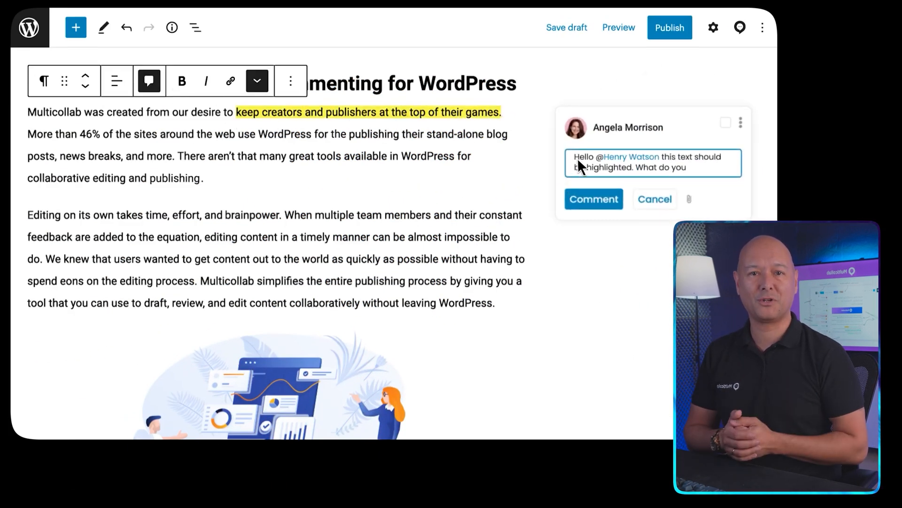
click(589, 200)
Reply 'Yes, I agree with you.' to that comment
click(588, 208)
text(Yes, I agree with you.)
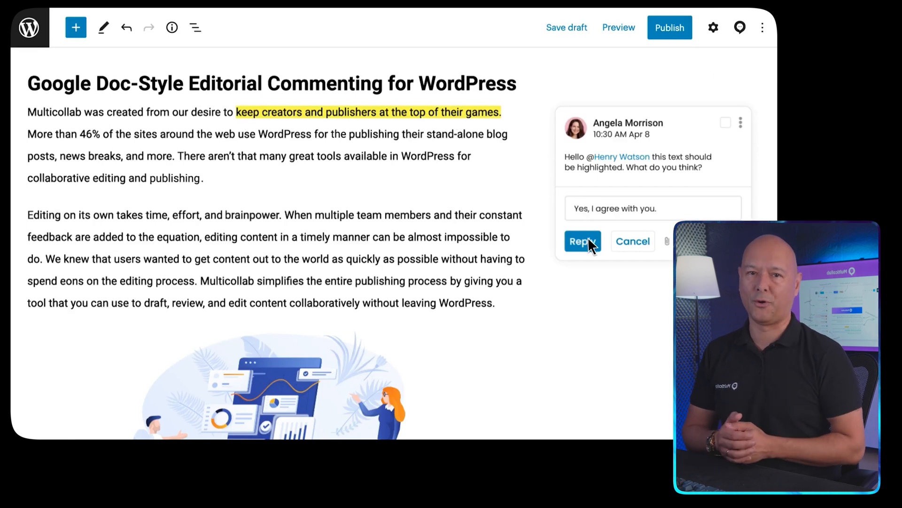
click(583, 241)
scroll(583, 238, down, 2)
click(289, 236)
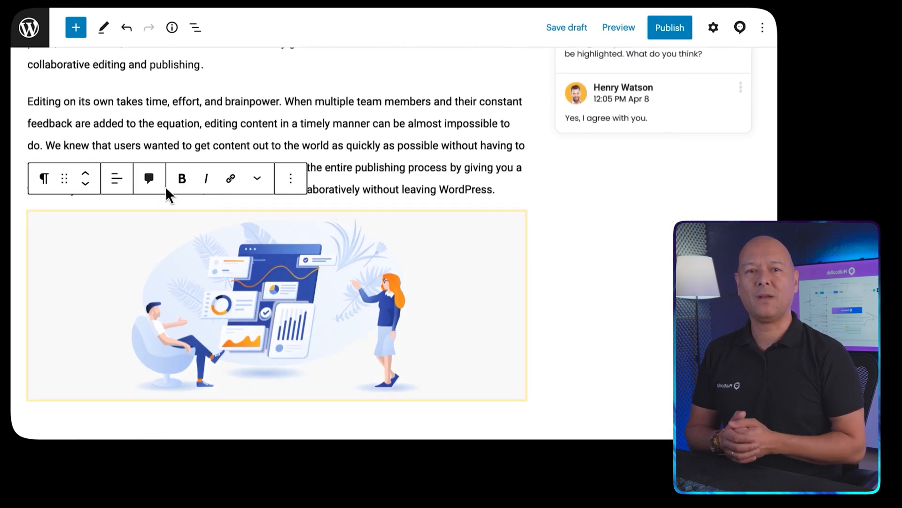